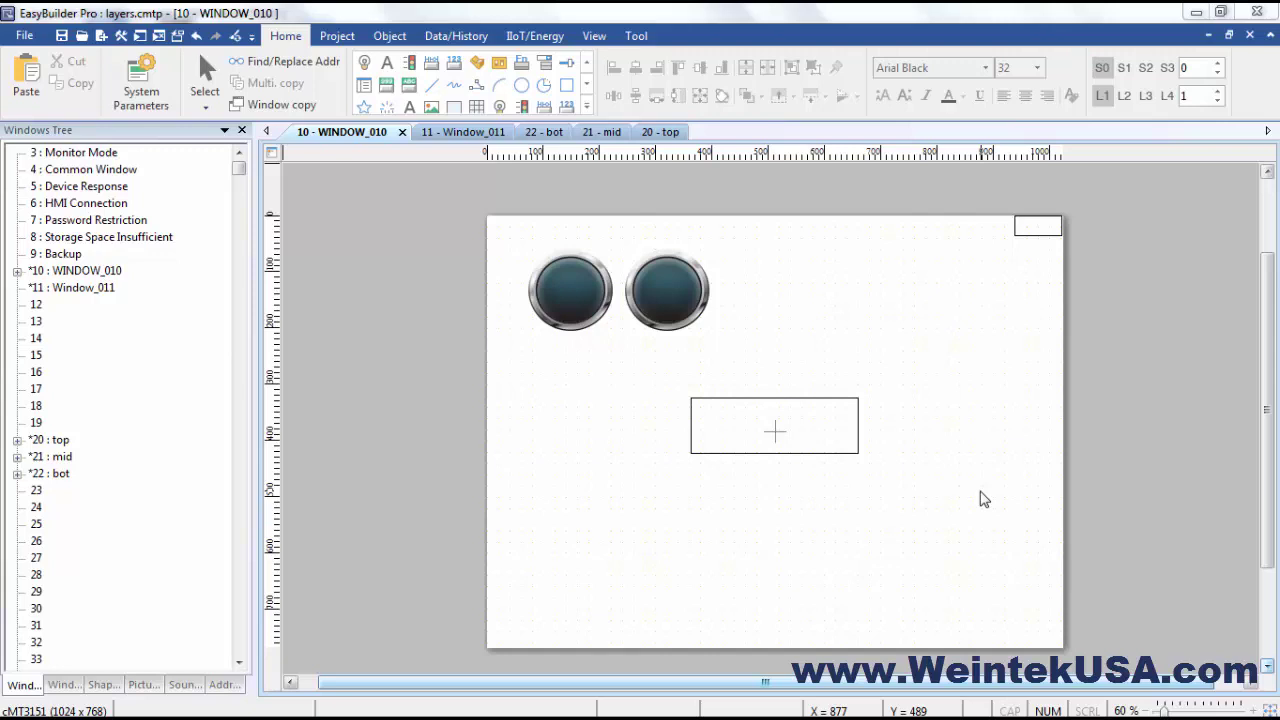
Move the large round button over the two small buttons and send it to the bottom layer.
click(785, 372)
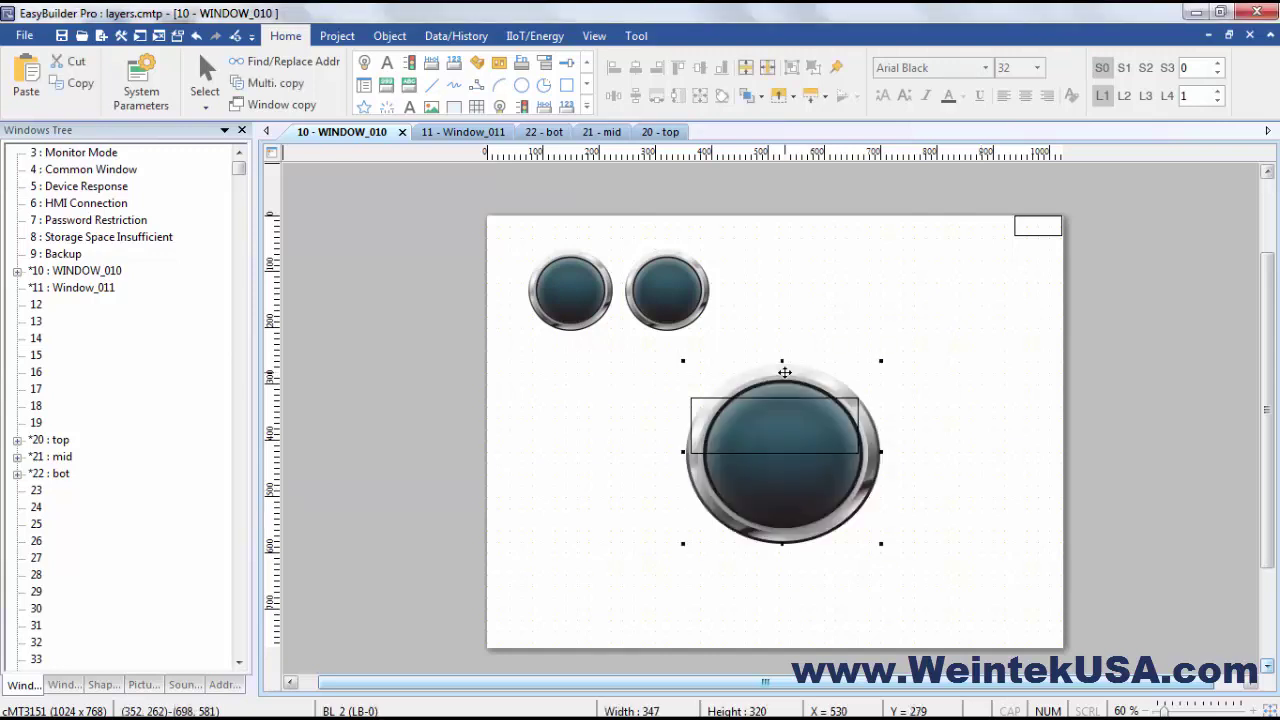
drag(785, 372, 619, 236)
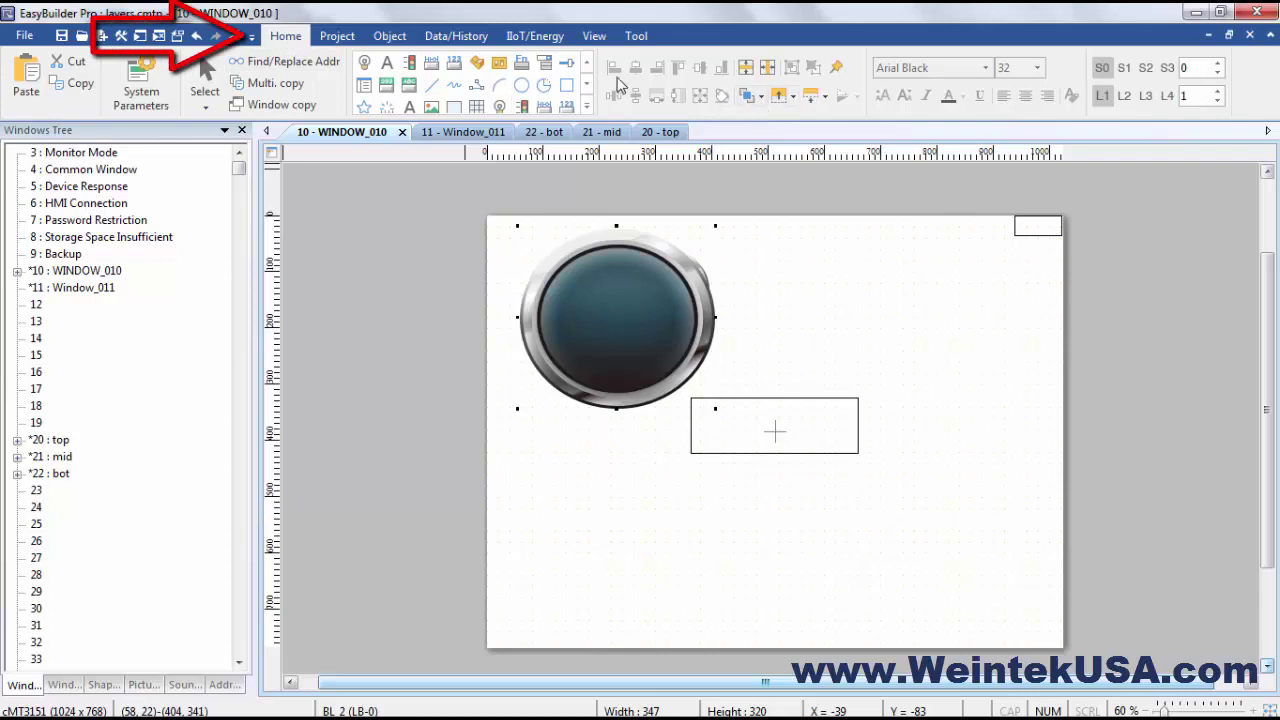
click(758, 97)
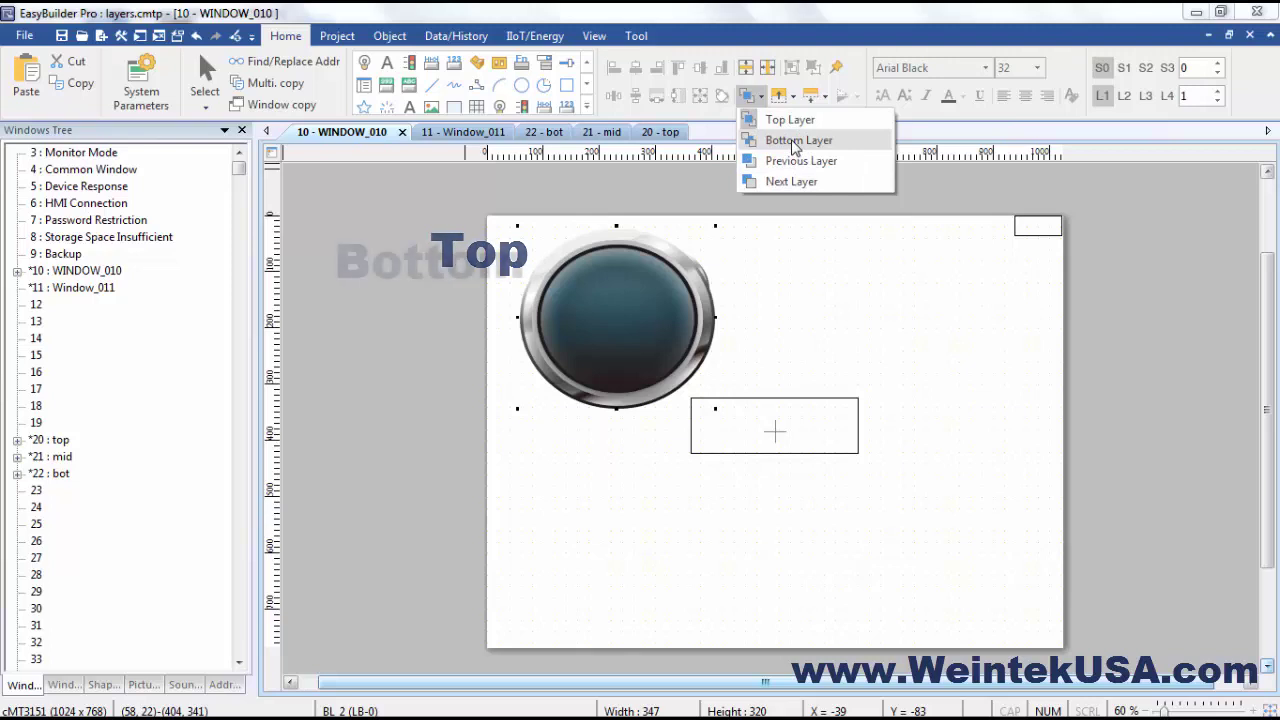
click(795, 142)
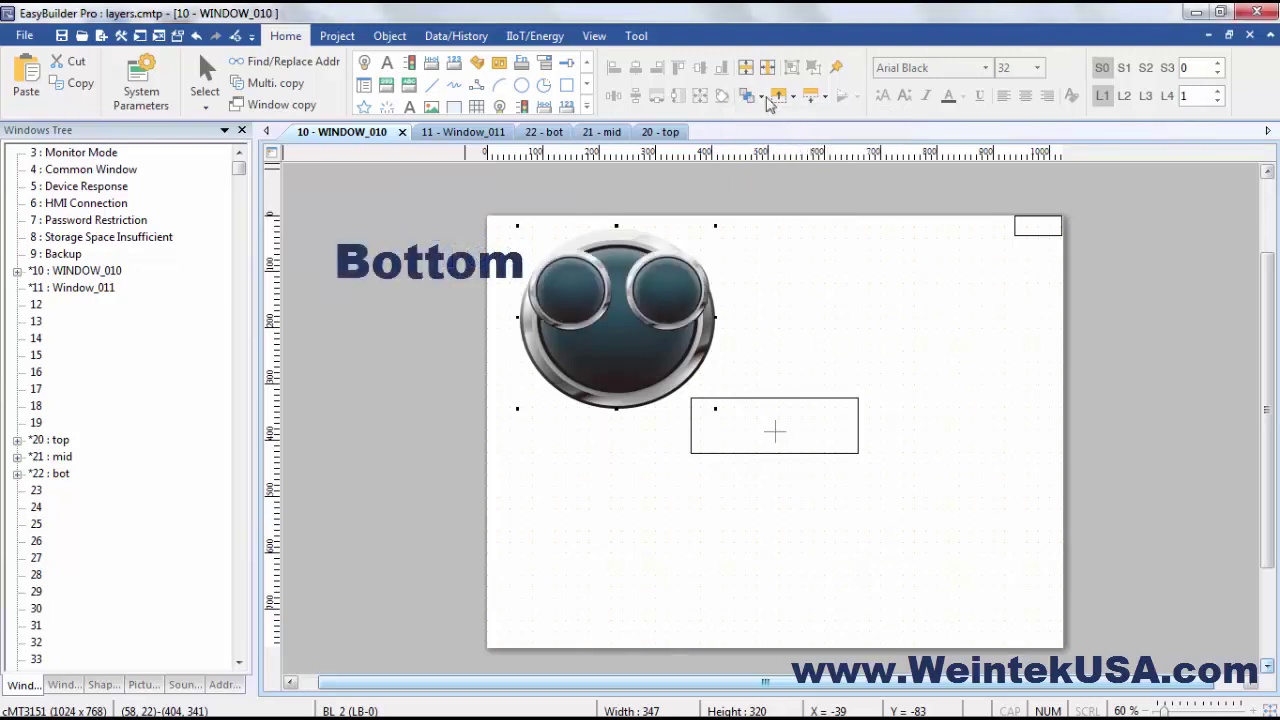
Raise the large button to the middle layer, then the top layer, and place it right of the small buttons.
click(766, 96)
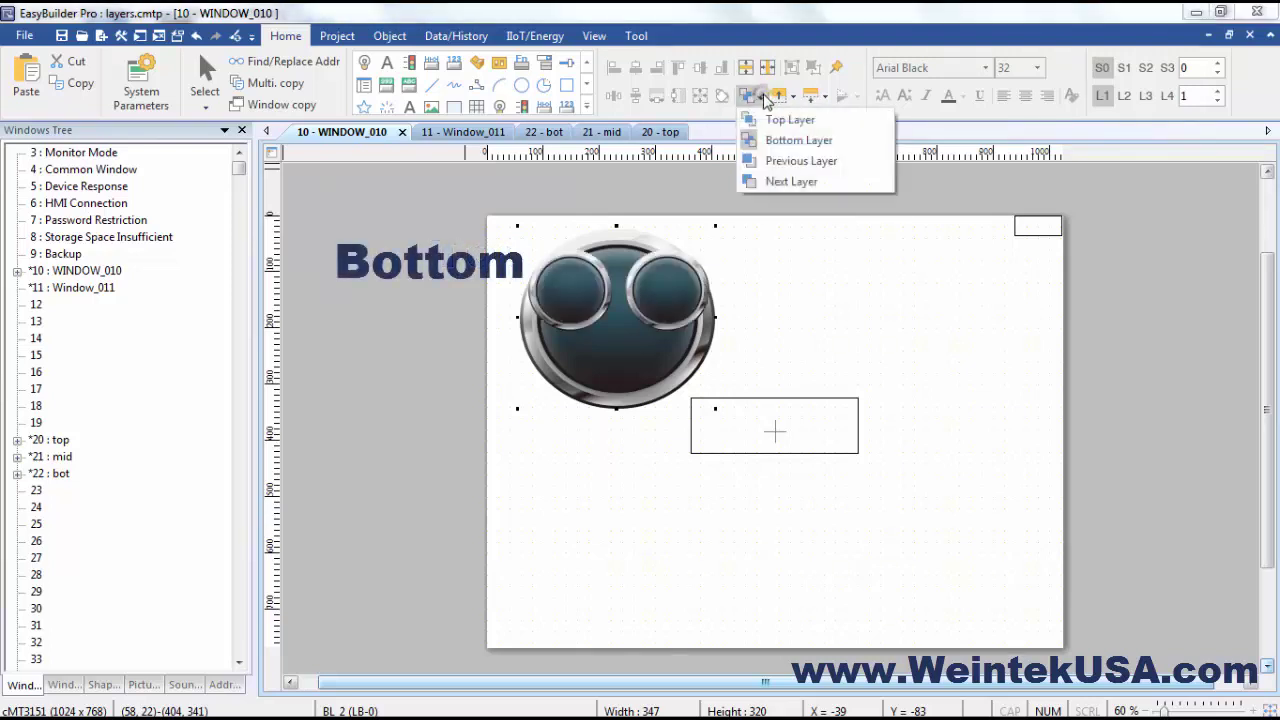
click(791, 182)
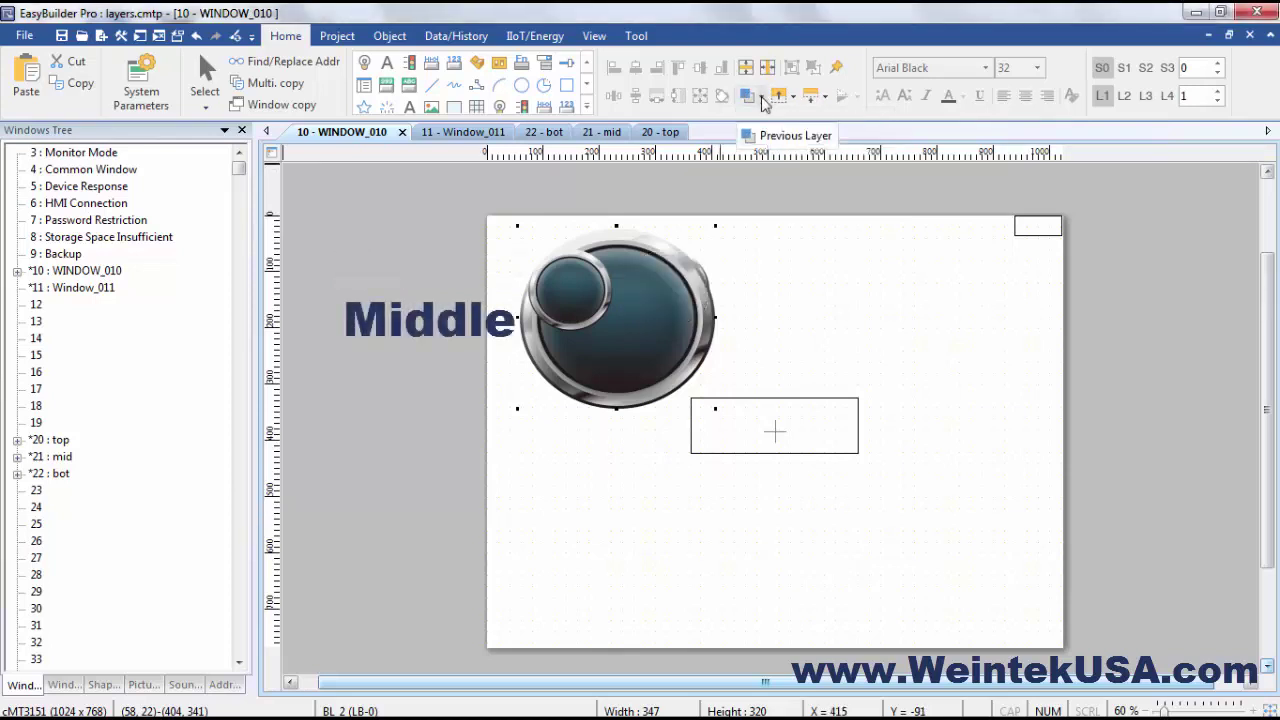
click(762, 97)
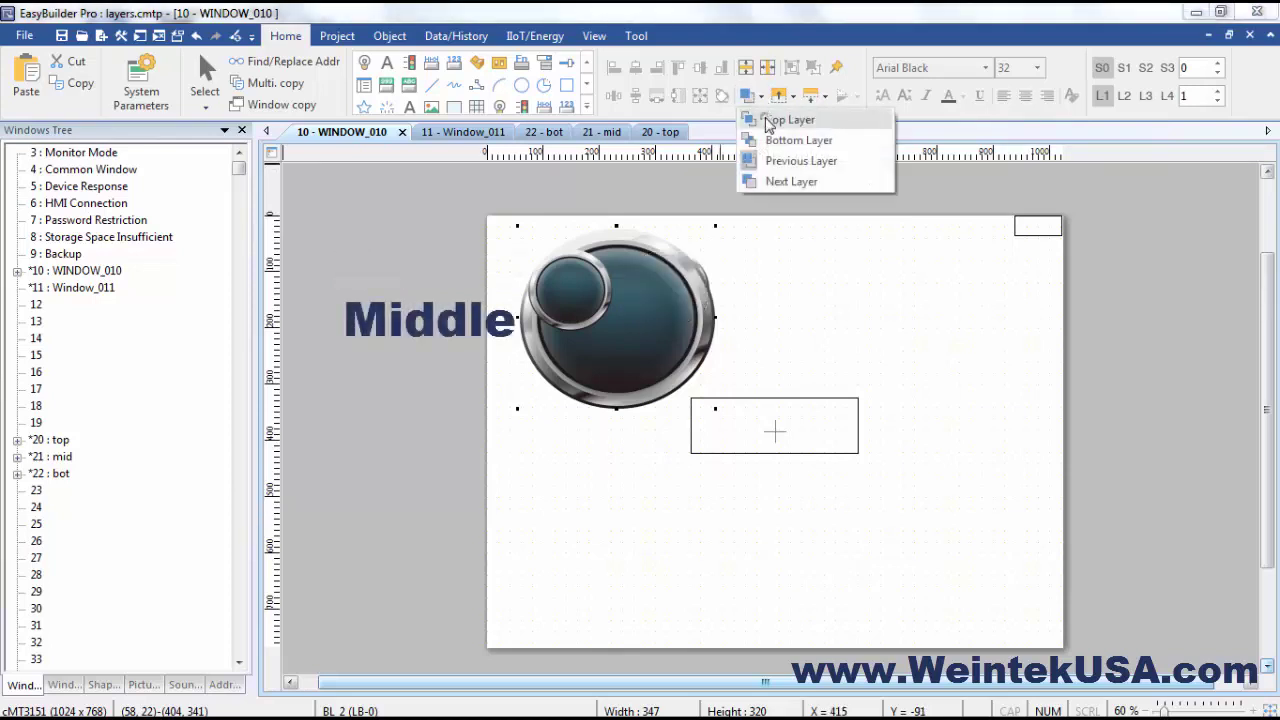
click(767, 119)
drag(626, 334, 838, 340)
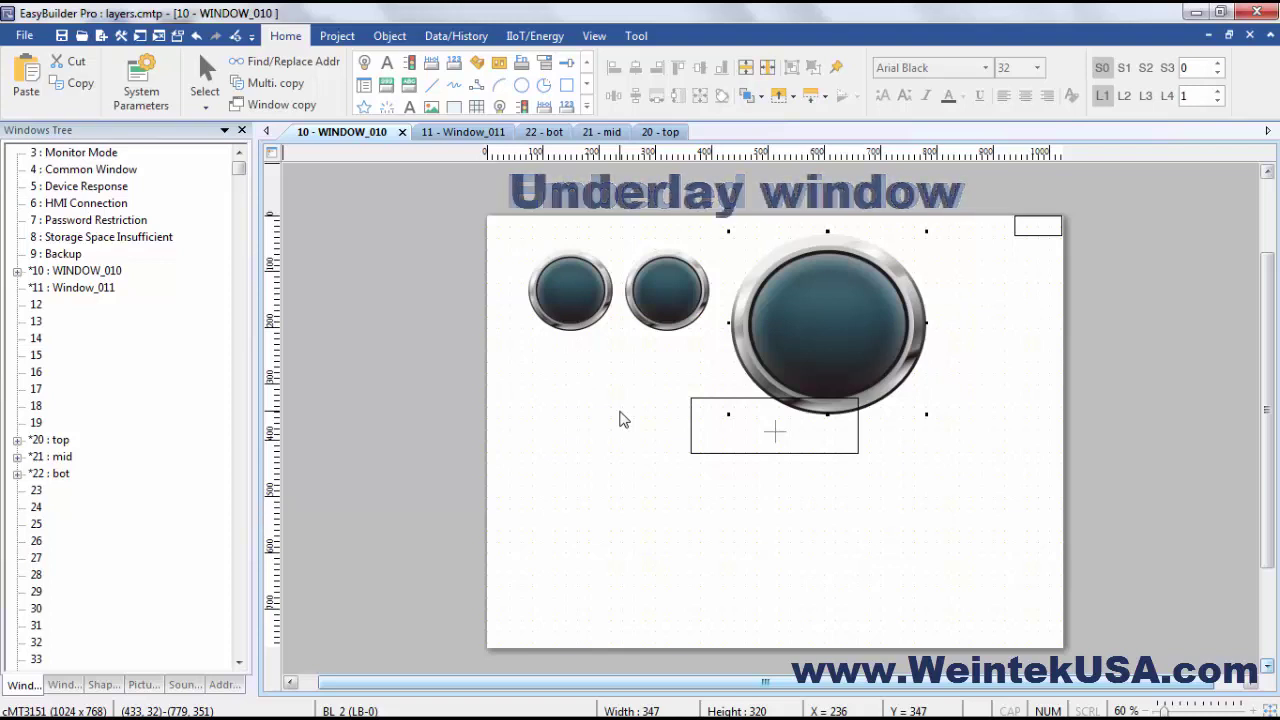
Deselect the large round button.
click(620, 419)
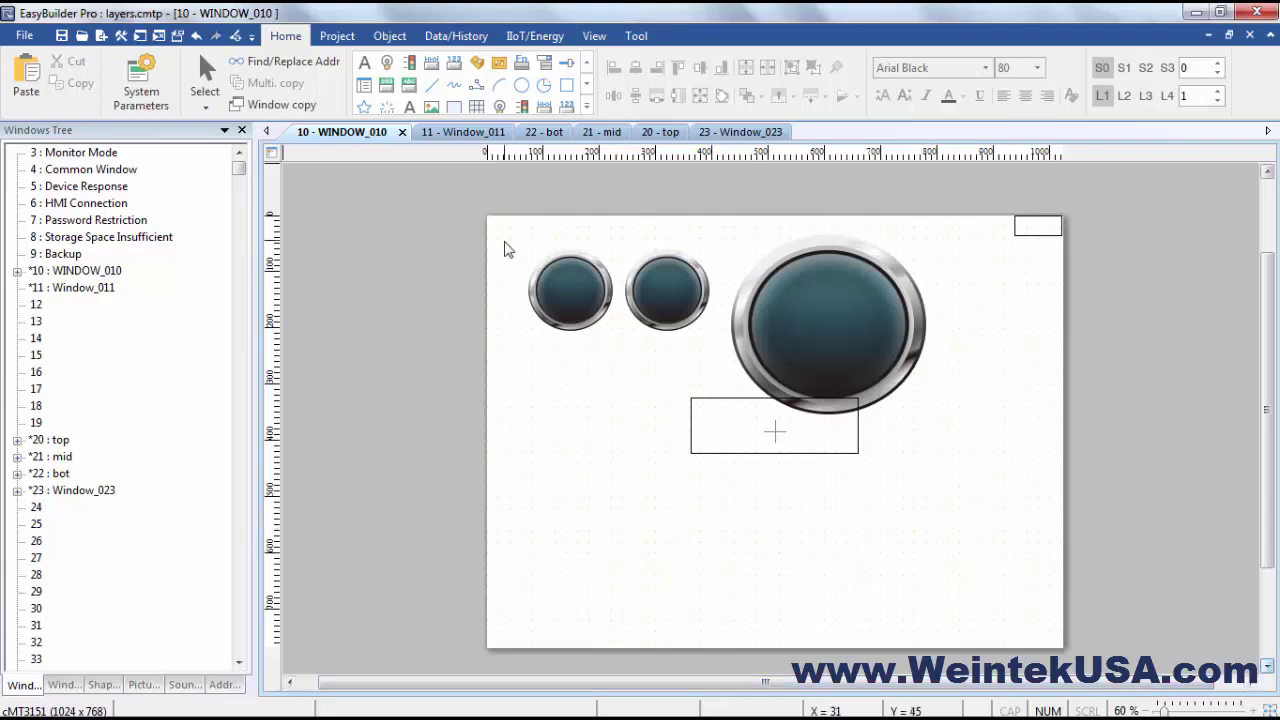
Select the new switch, window area and large button, then view Window_023's Help menu and return to WINDOW_010.
click(505, 249)
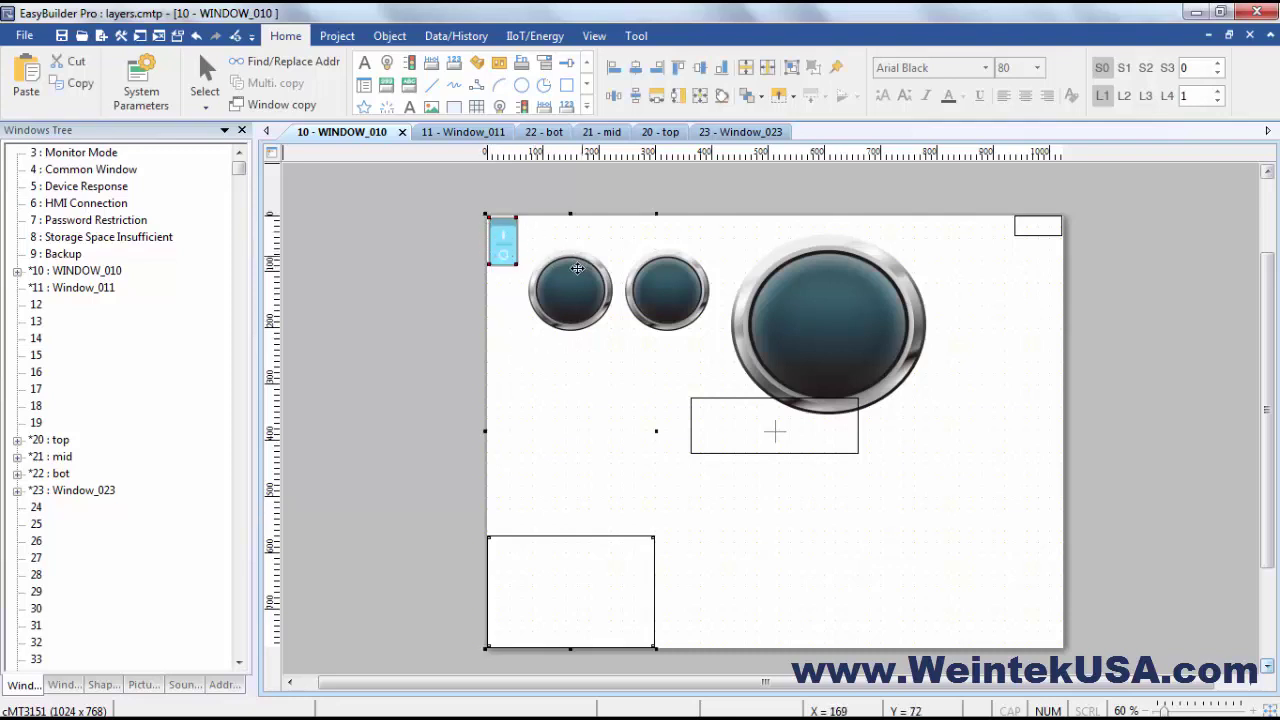
click(902, 247)
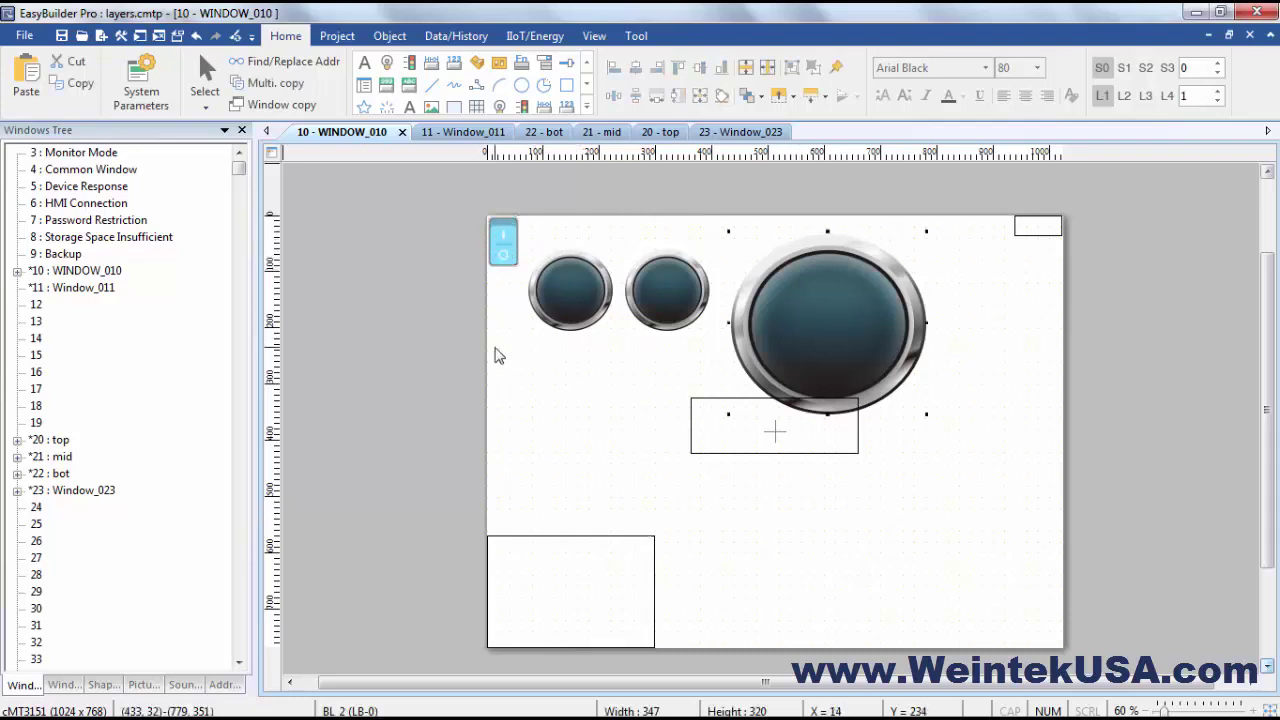
double_click(70, 494)
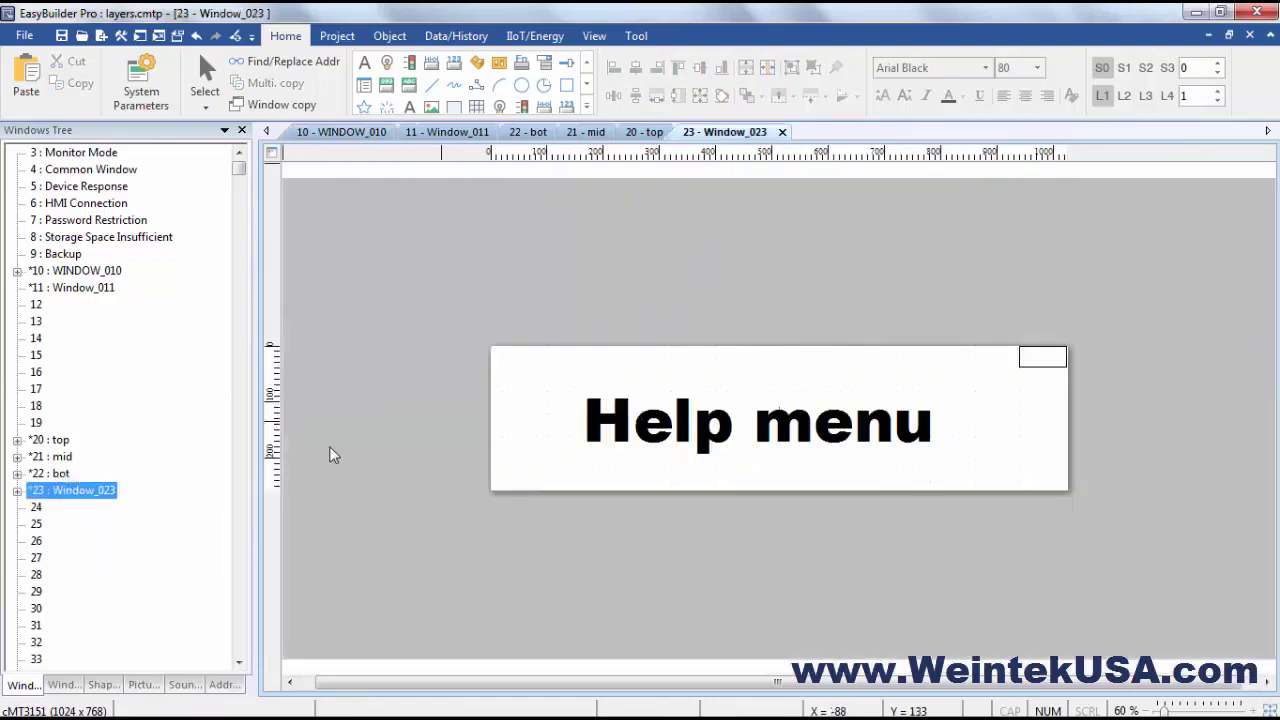
double_click(88, 271)
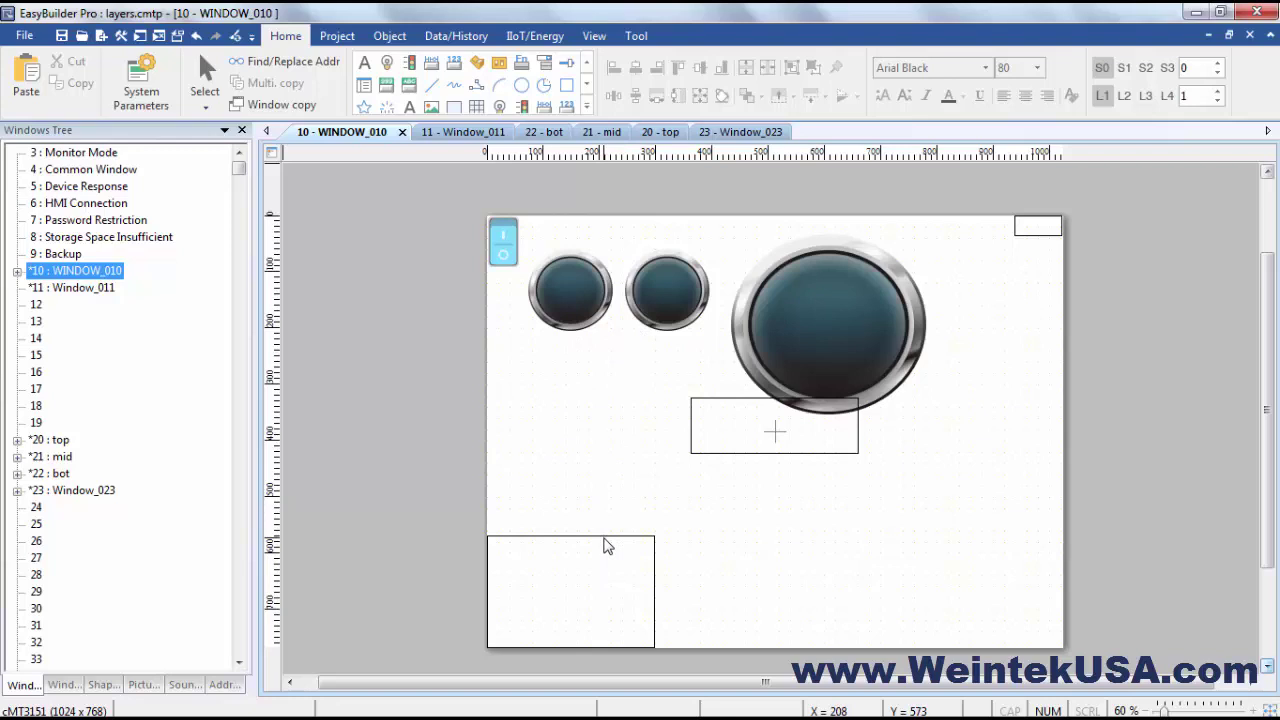
Move the direct window area up behind the small buttons and bring it to the top layer.
drag(607, 545, 660, 293)
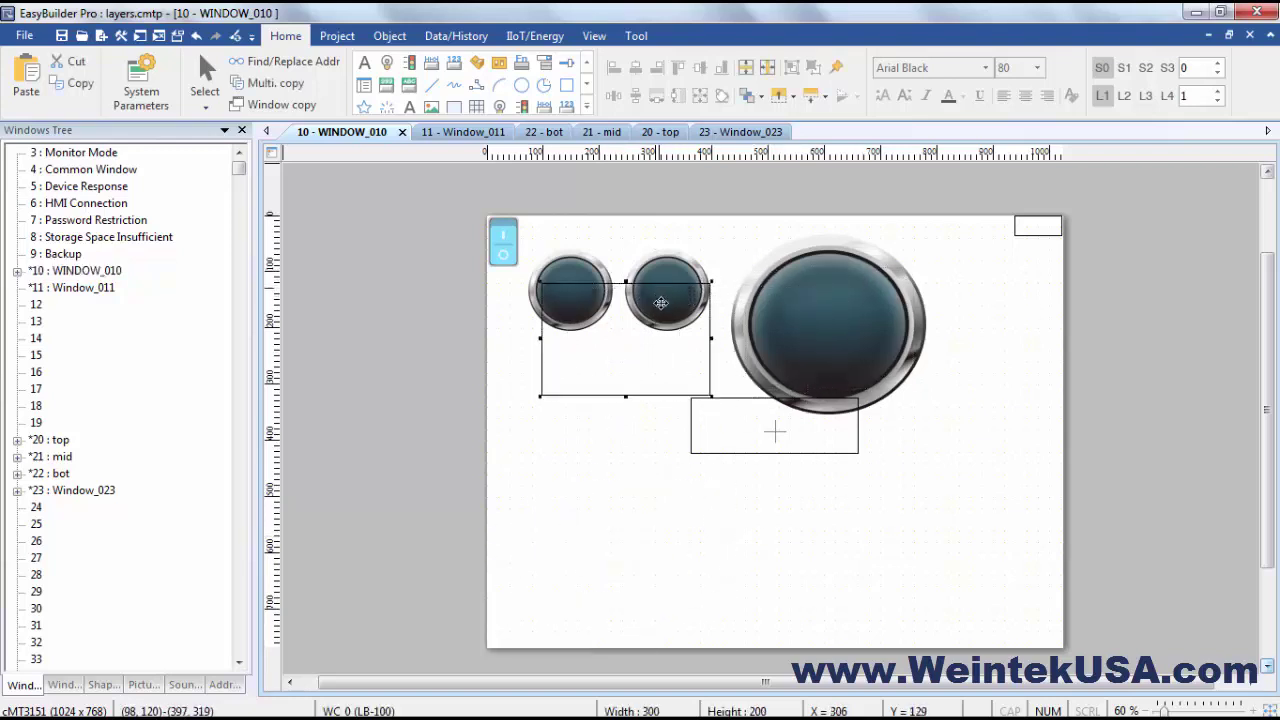
click(760, 96)
click(762, 120)
Run Online Simulation to confirm the Help menu shows, then return the window area to the bottom-left.
click(158, 37)
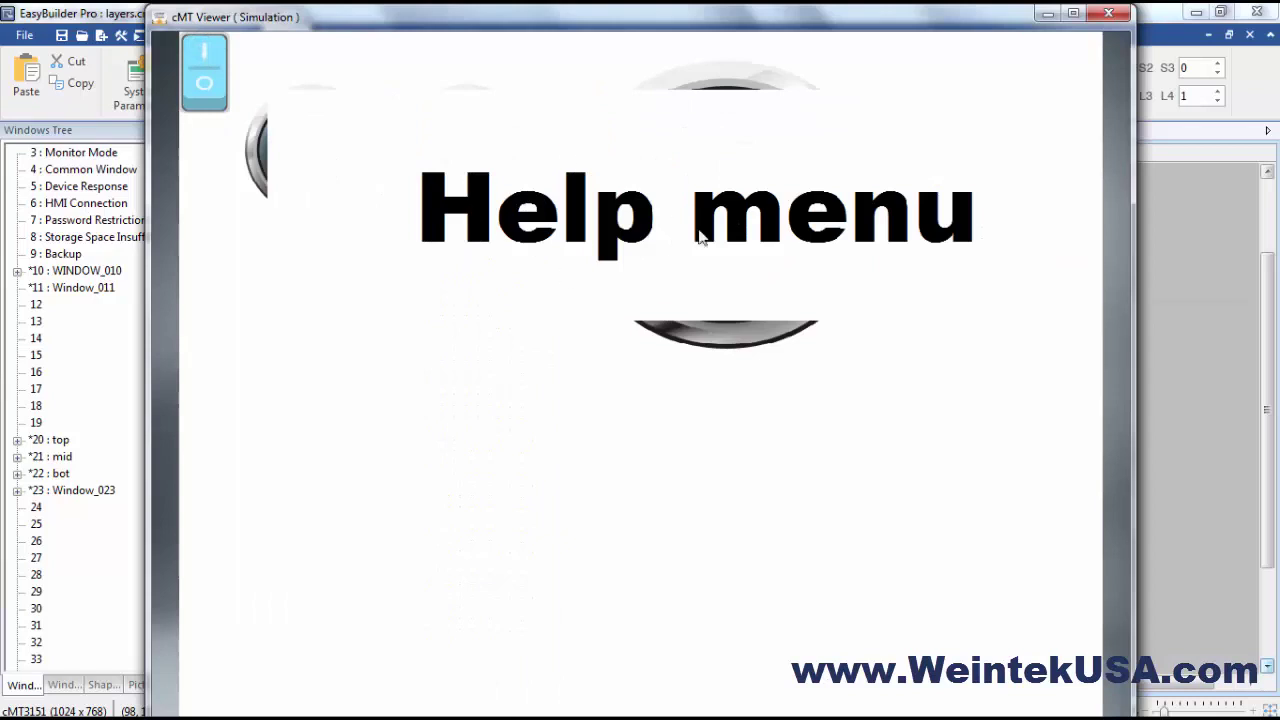
click(1107, 12)
drag(660, 363, 586, 612)
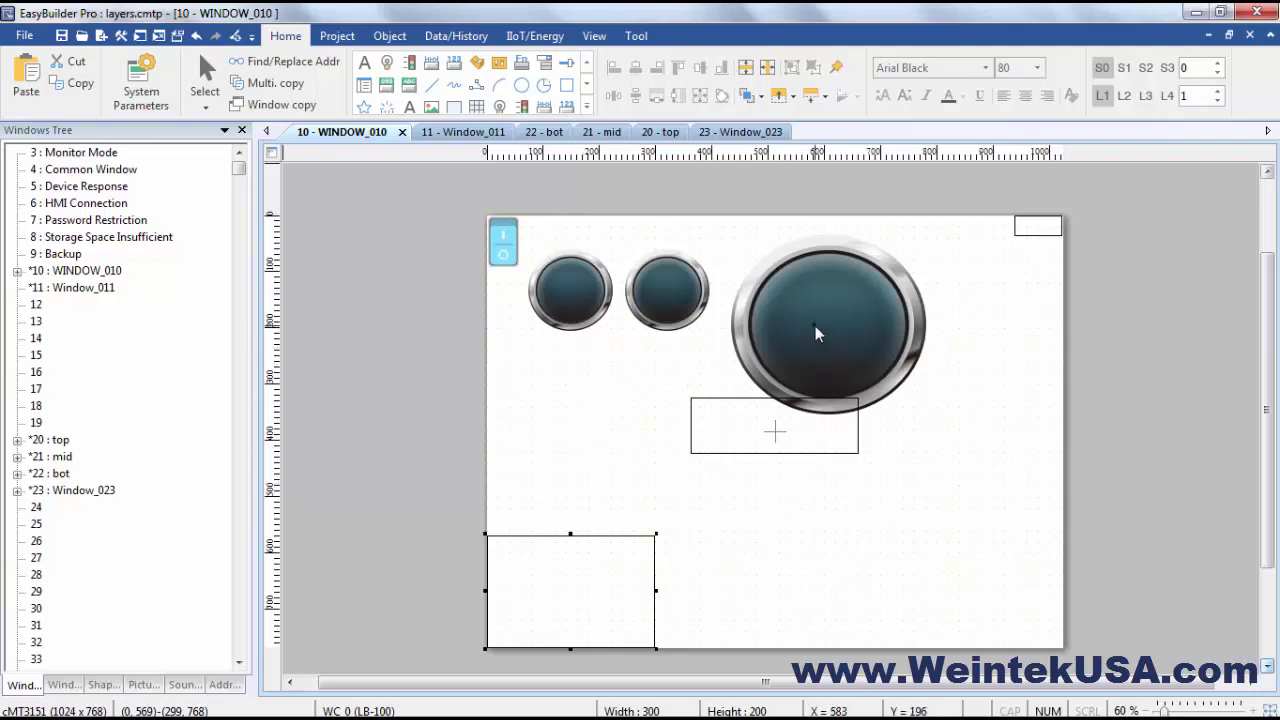
Drag the large round button to WINDOW_010's right edge and open its Window Settings via Attribute.
drag(815, 333, 952, 321)
click(532, 392)
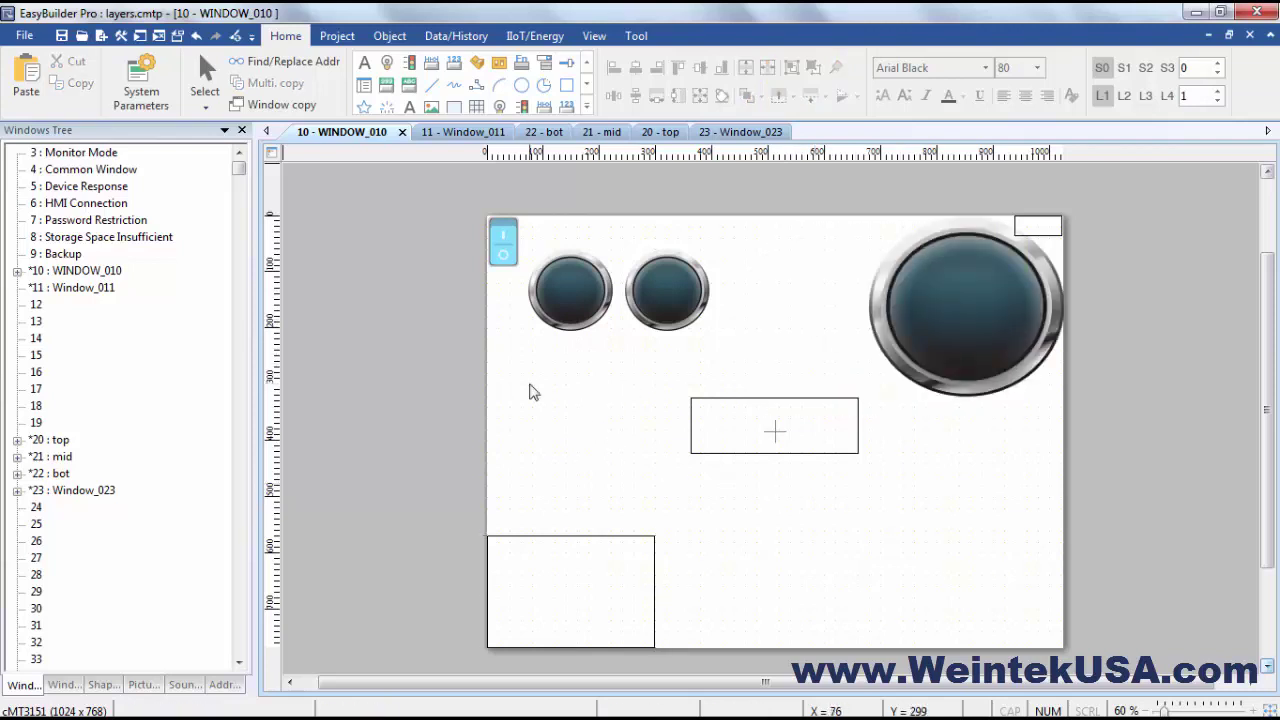
right_click(530, 385)
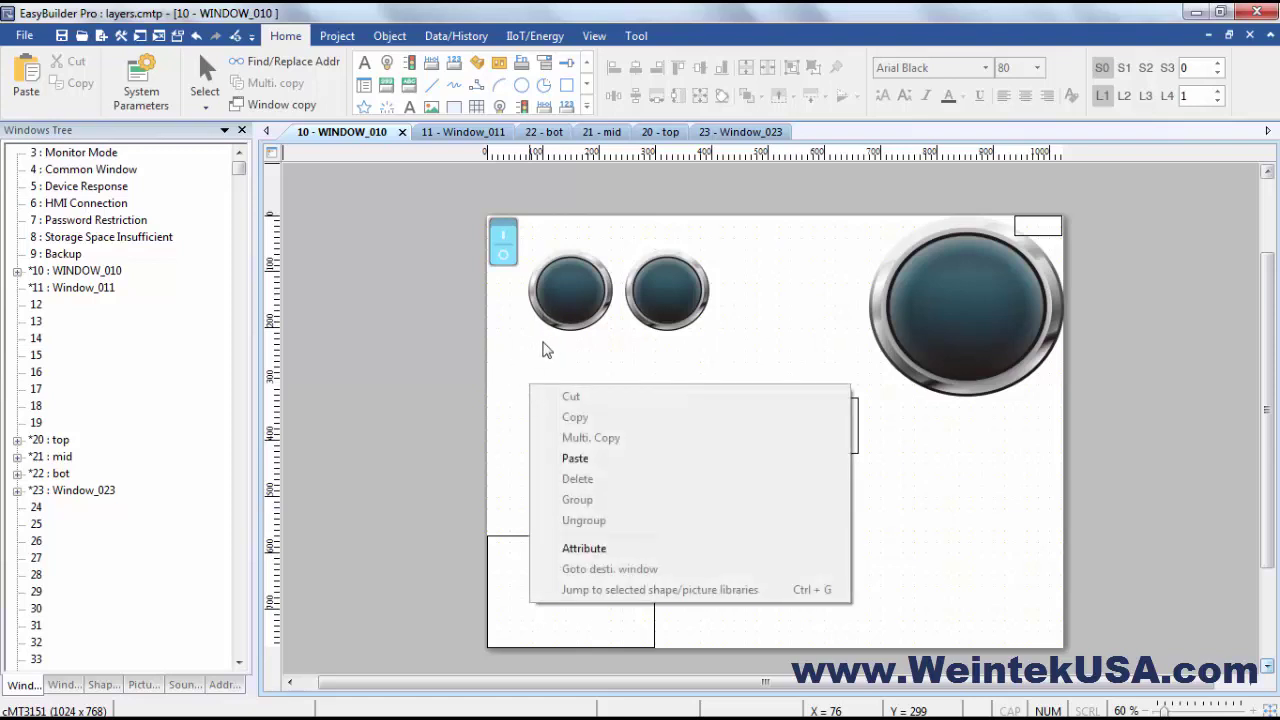
click(588, 549)
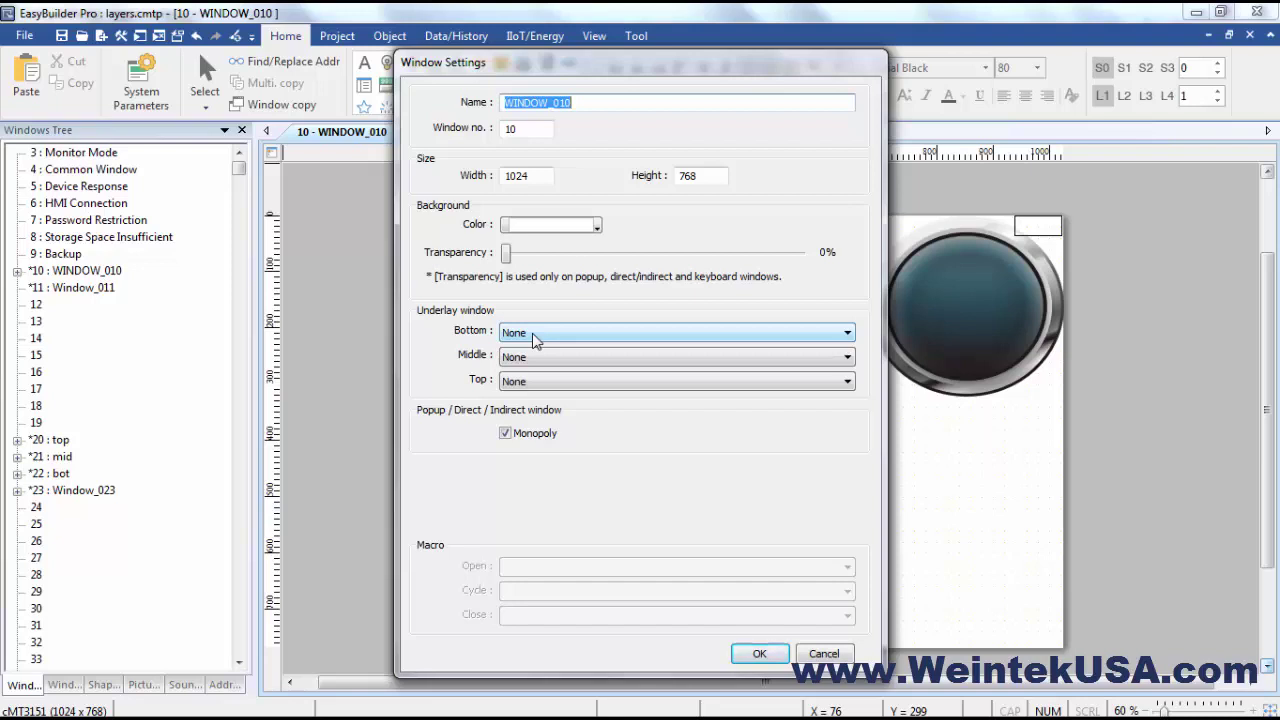
Set WINDOW_010's underlays to 22. bot (bottom), 21. mid (middle) and 20. top (top), and confirm.
click(534, 338)
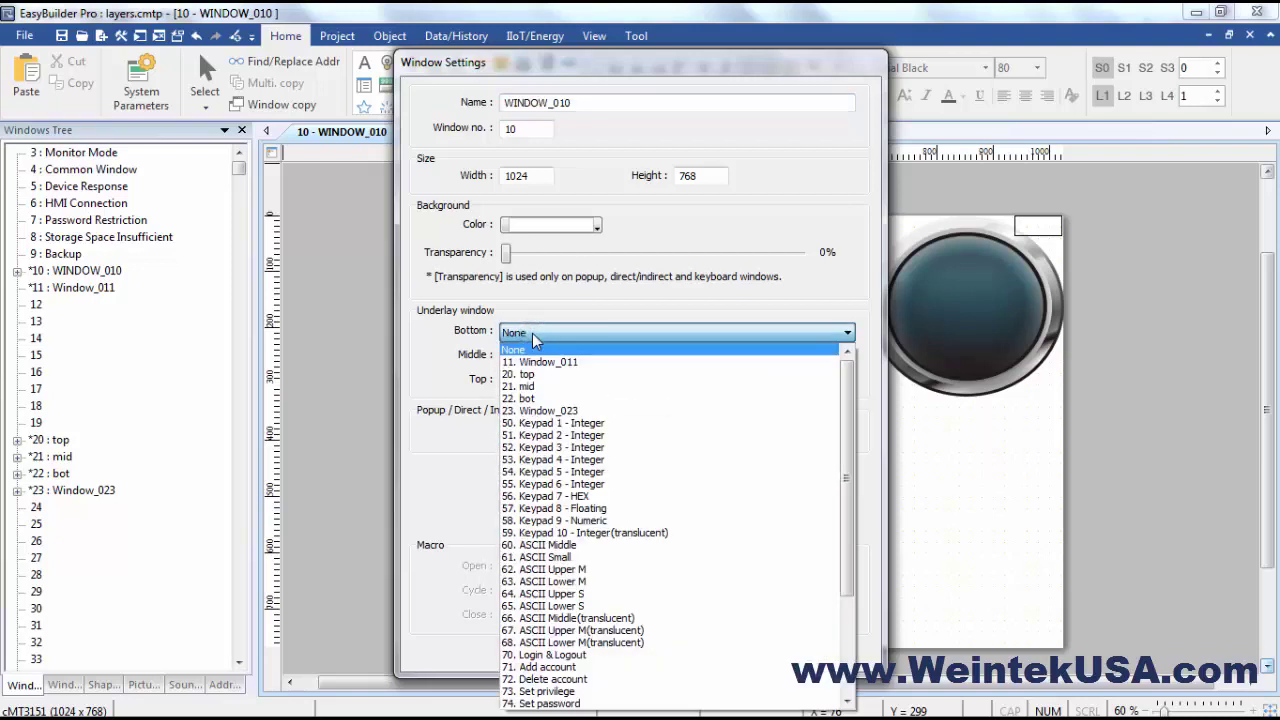
click(535, 398)
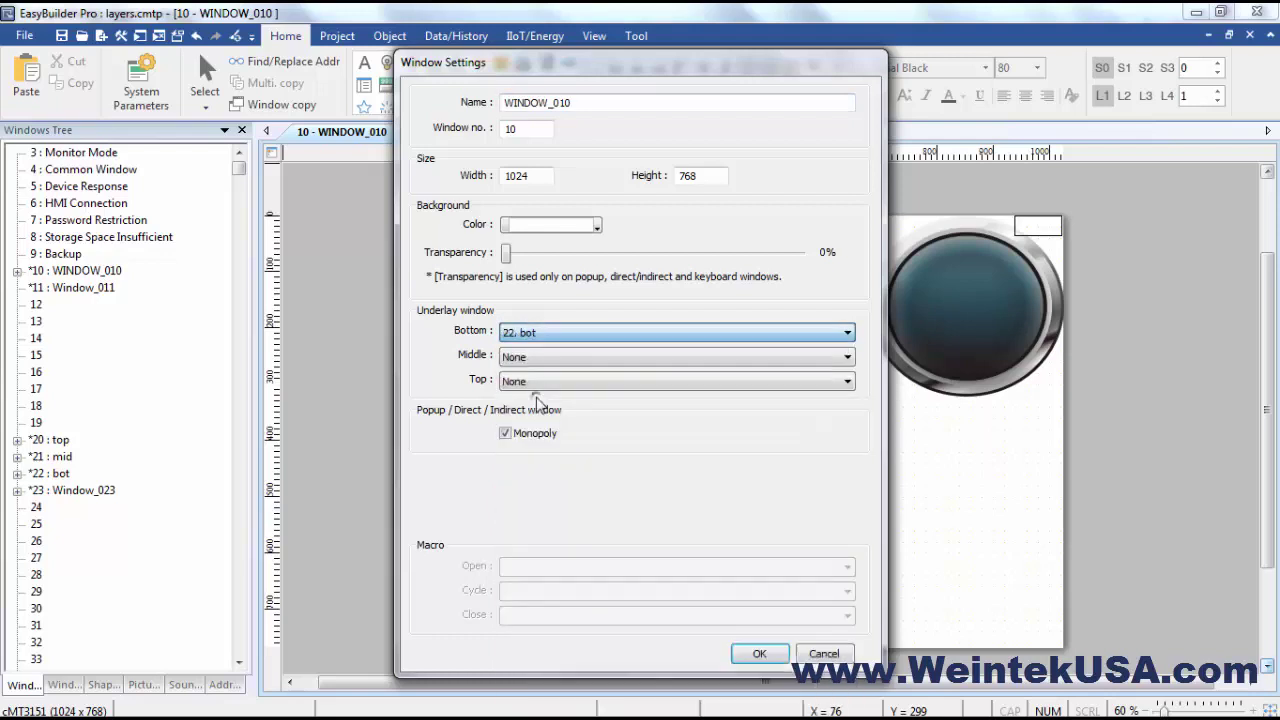
click(544, 358)
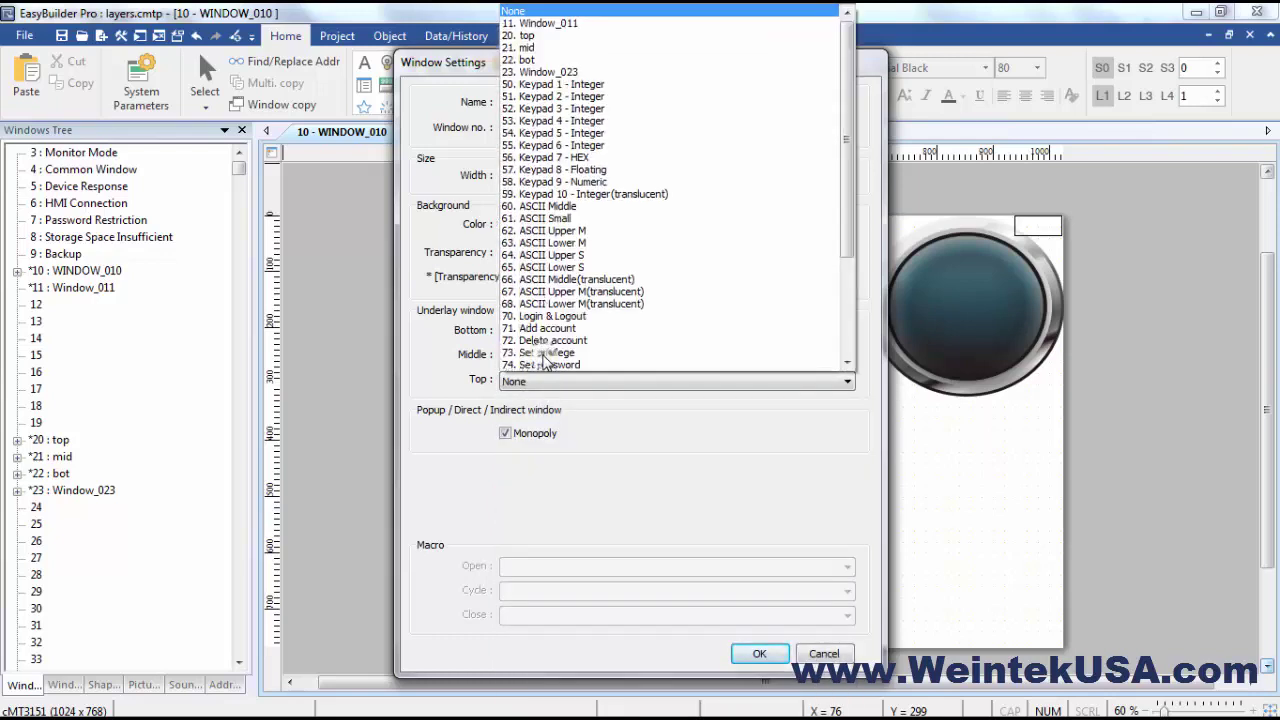
click(530, 47)
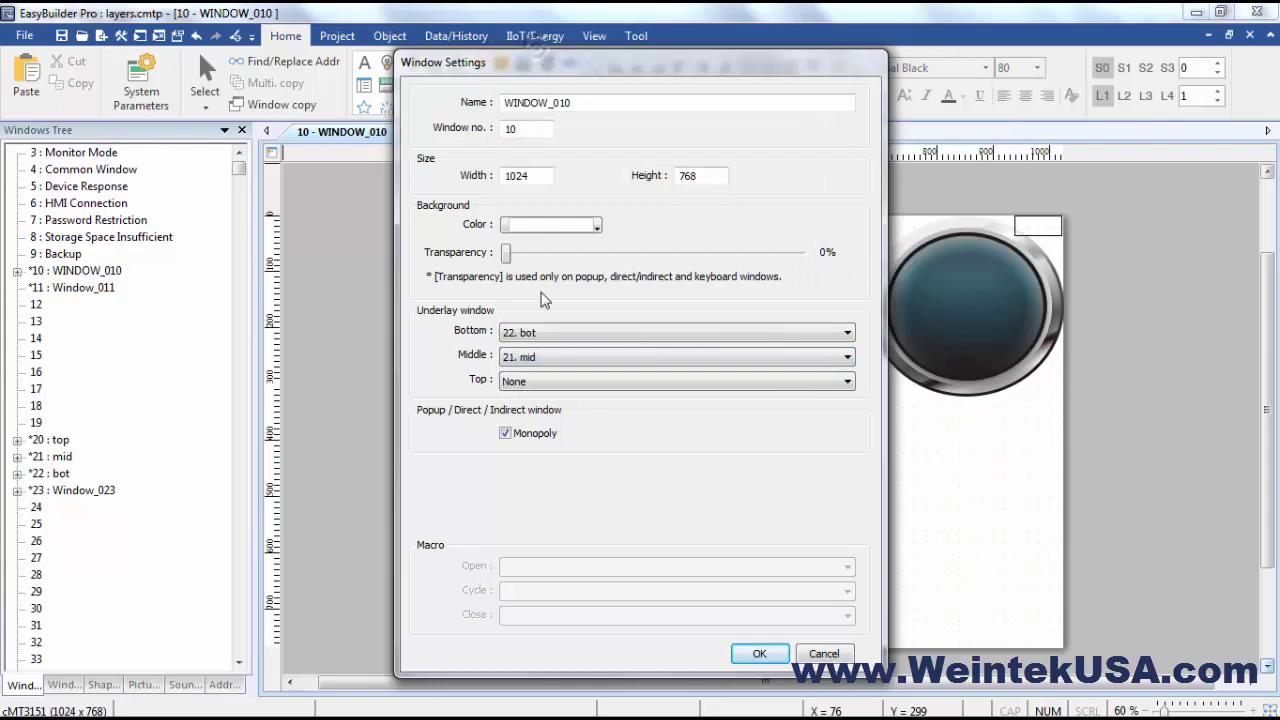
click(545, 384)
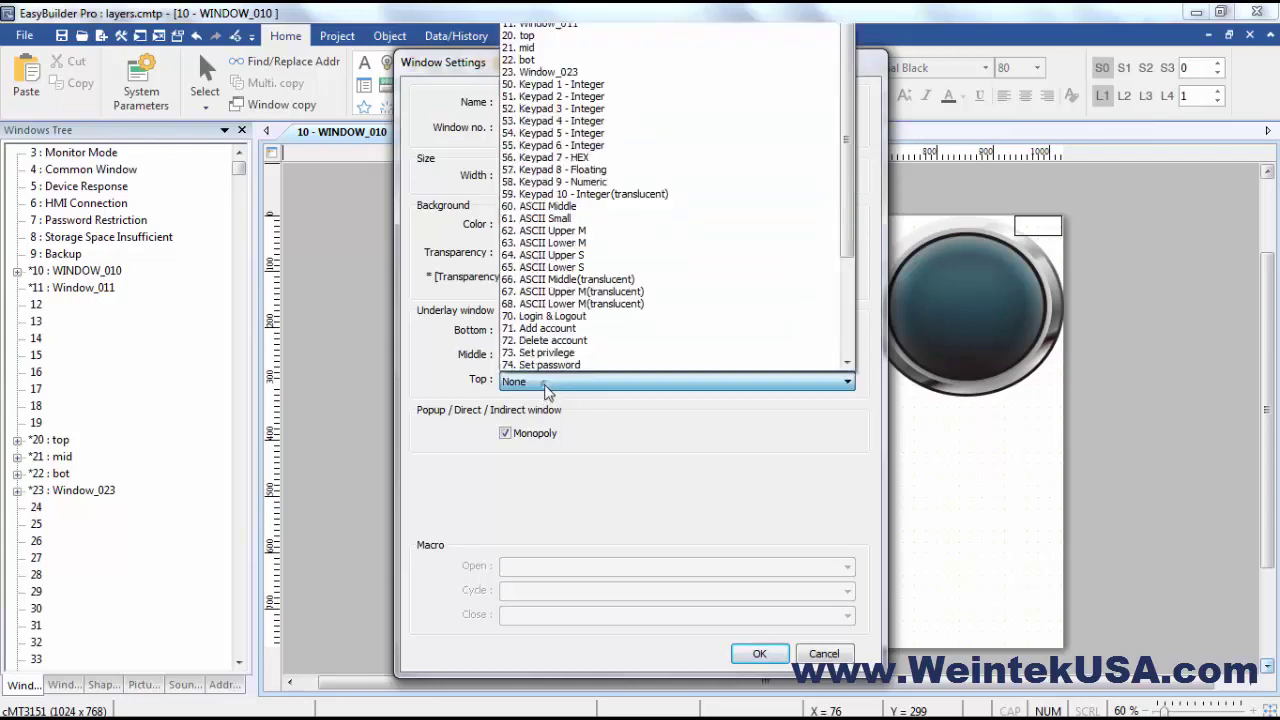
click(548, 36)
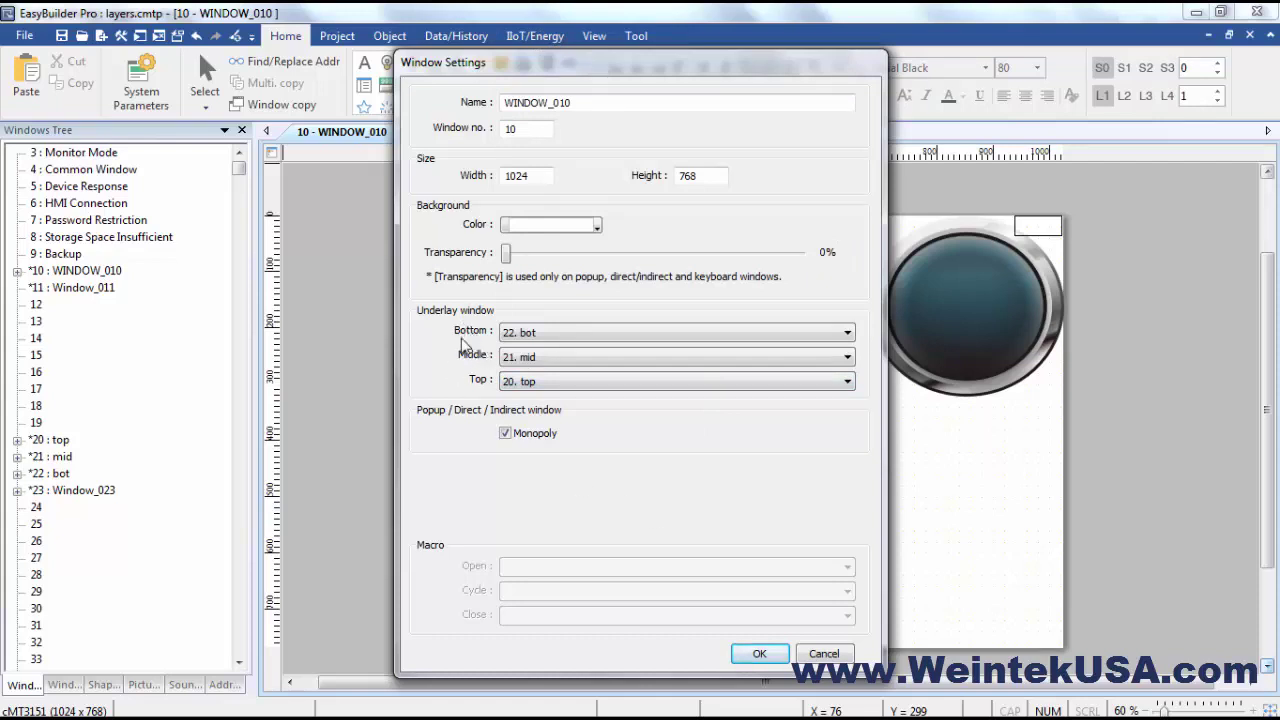
click(756, 654)
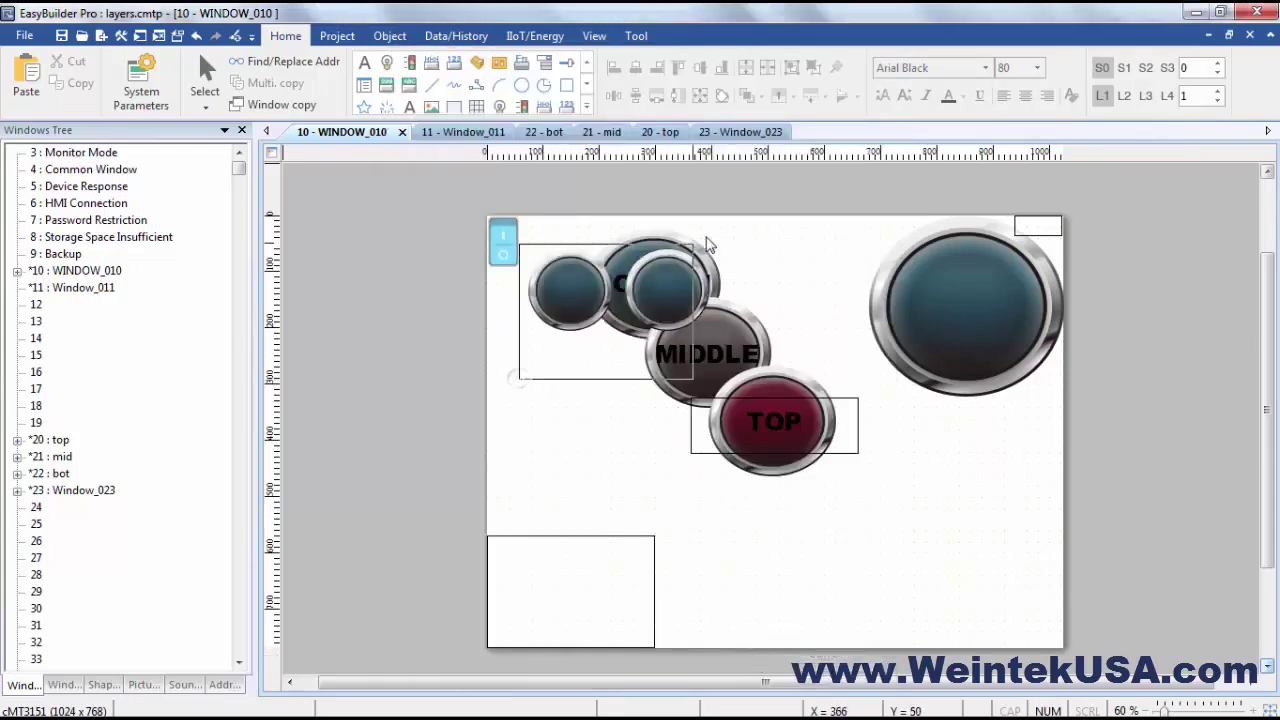
Move both small round buttons to the right below the large button, then select the empty rectangle.
drag(507, 380, 722, 228)
drag(676, 280, 1029, 477)
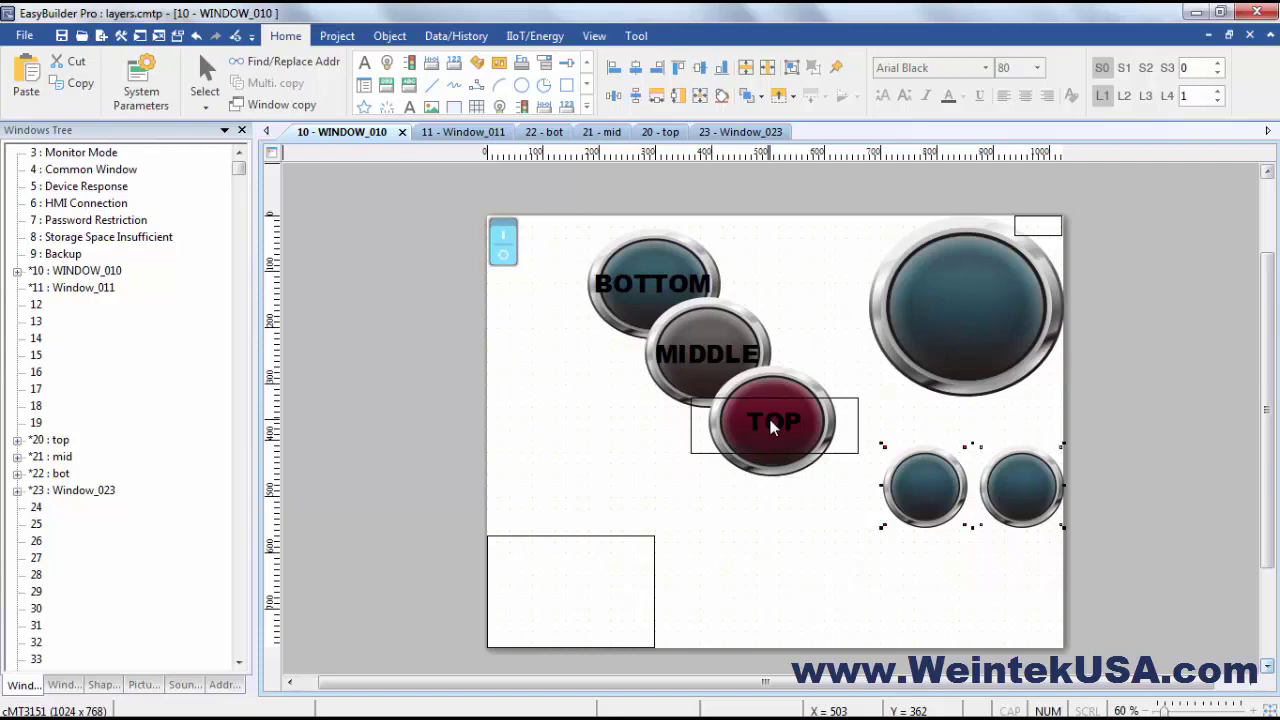
click(603, 545)
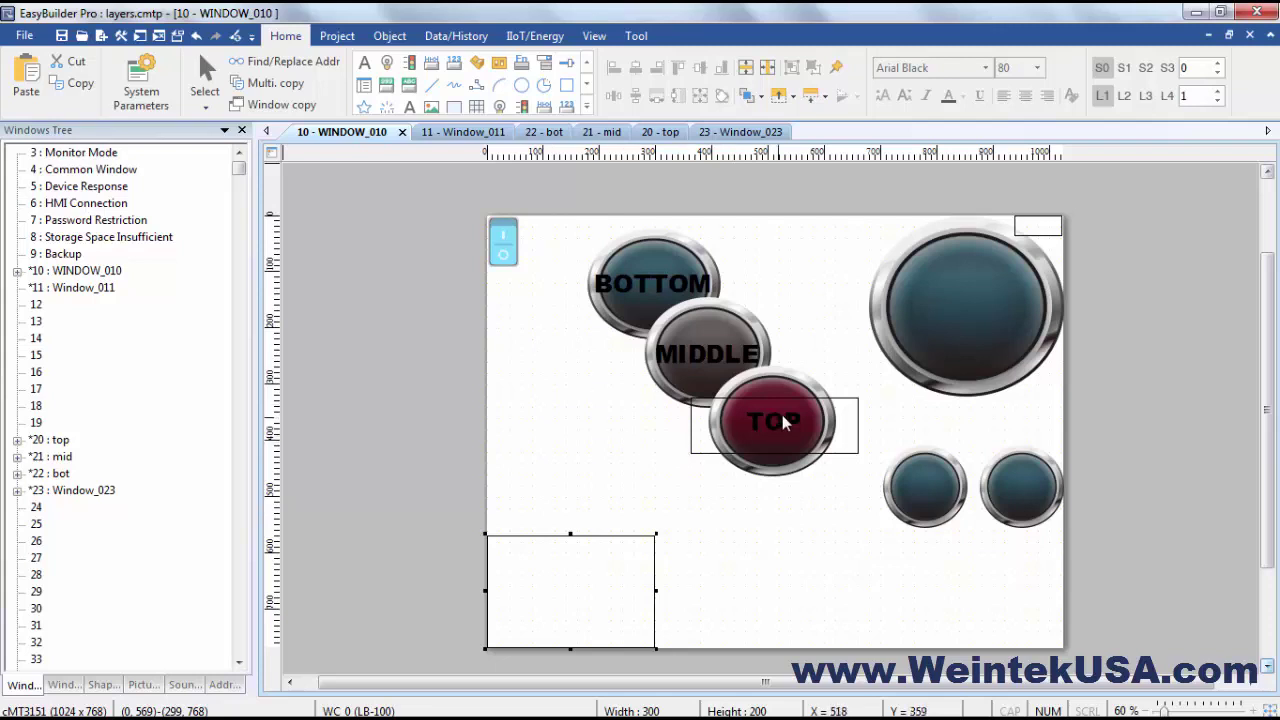
Put a small lamp onto TOP, send it to the bottom layer, then move it back beside the other lamp.
drag(923, 476, 768, 423)
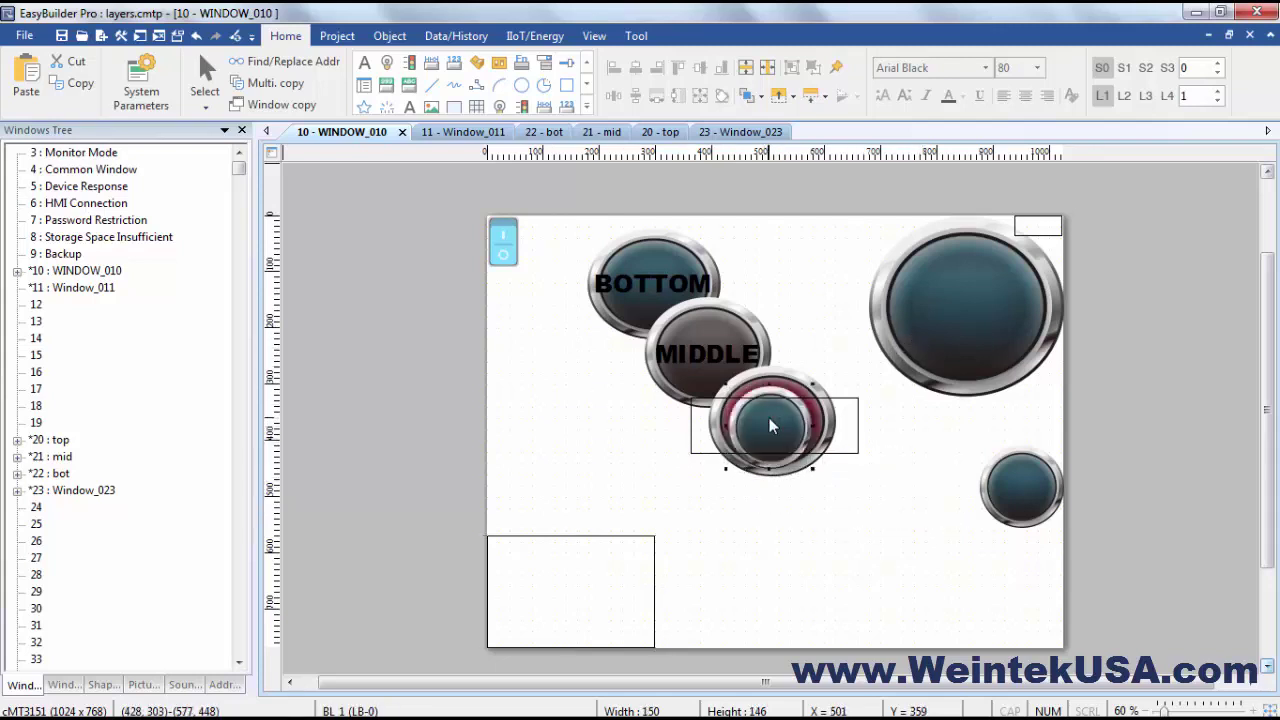
click(757, 96)
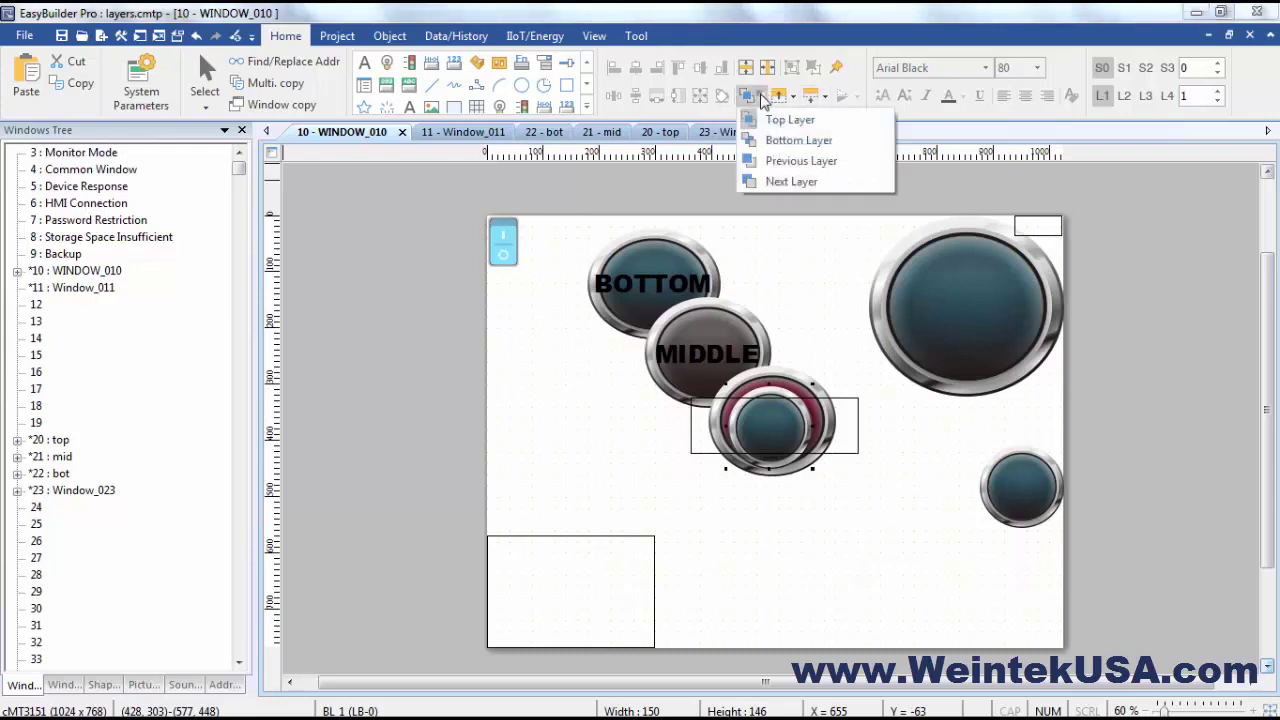
click(779, 146)
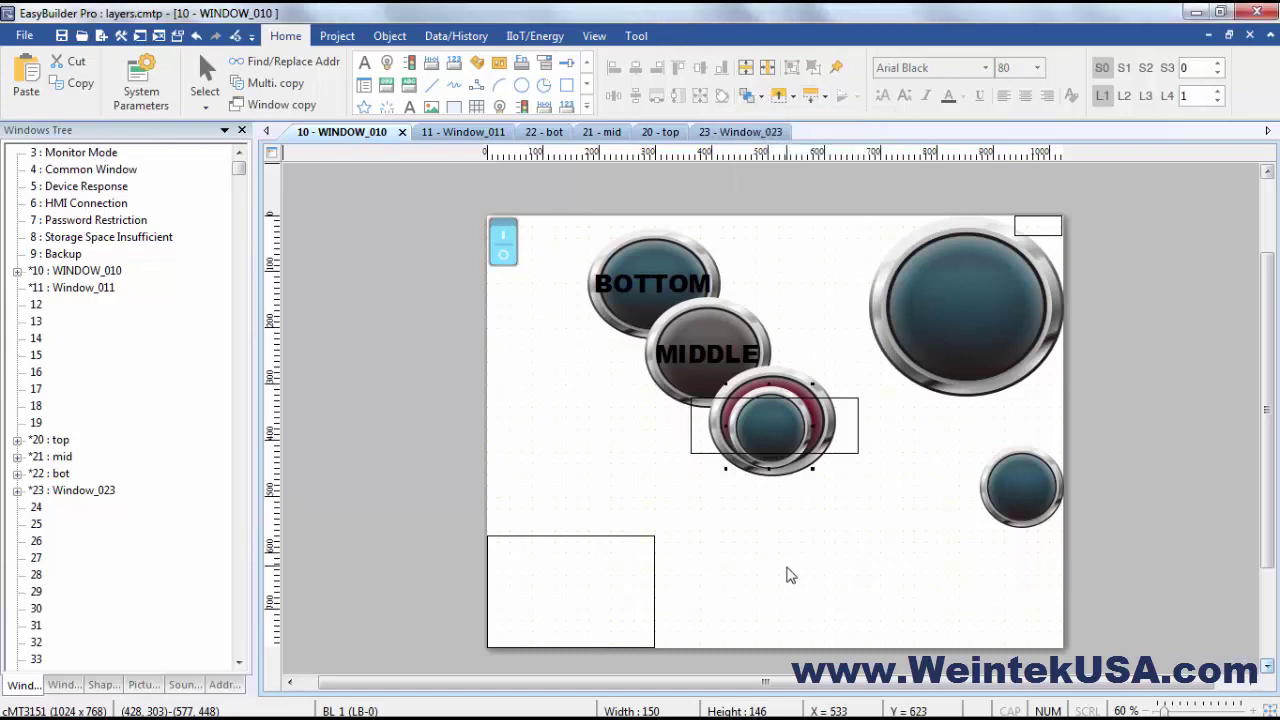
drag(763, 412, 927, 495)
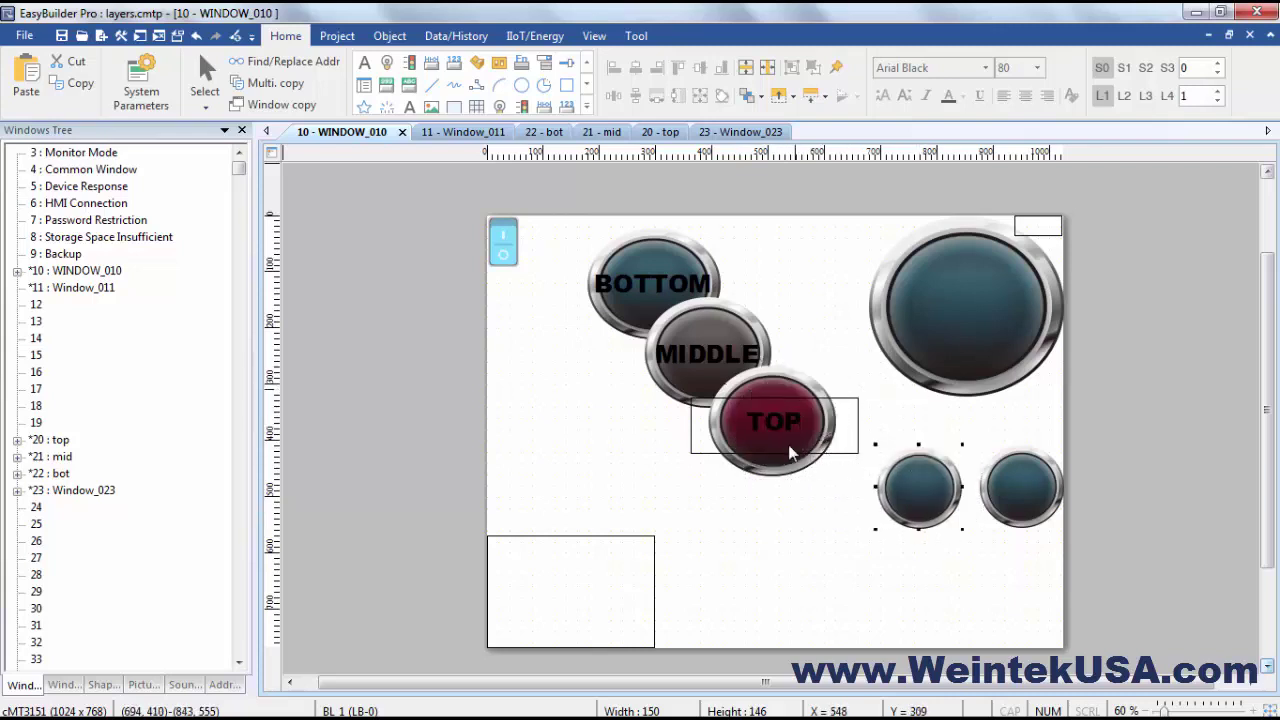